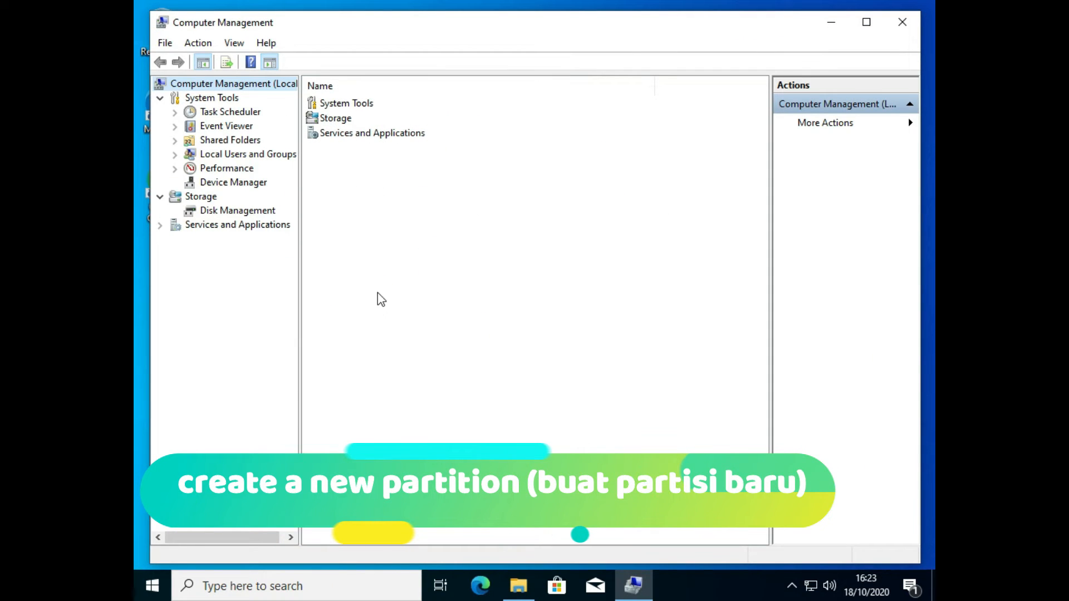
- Shrink the C: volume by 16000 MB in Disk Management to free up unallocated space
{"action": "left_click", "coordinate": [267, 212]}
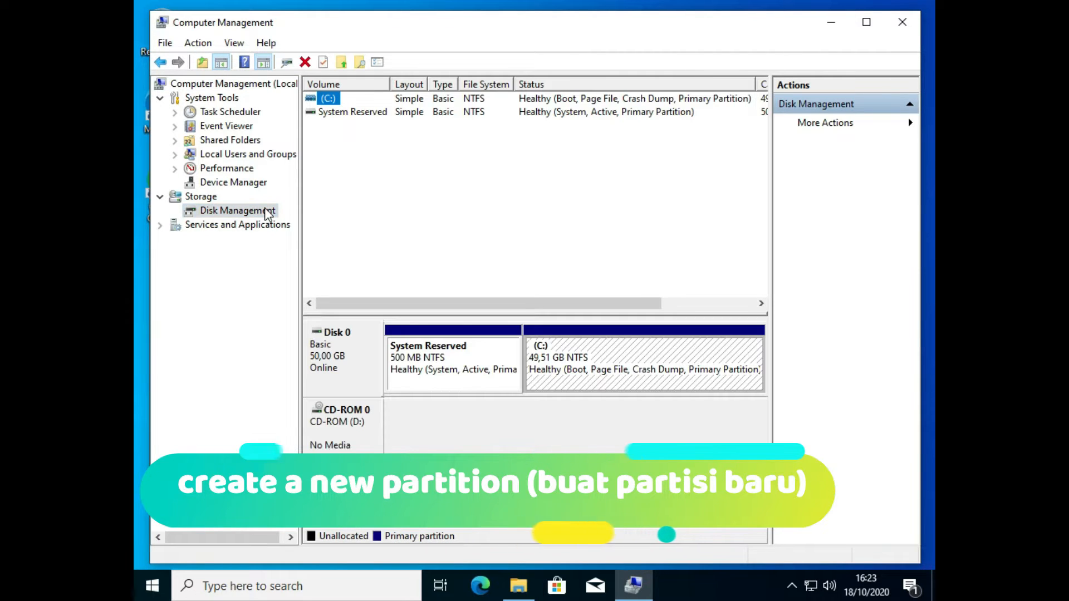
{"action": "right_click", "coordinate": [574, 361]}
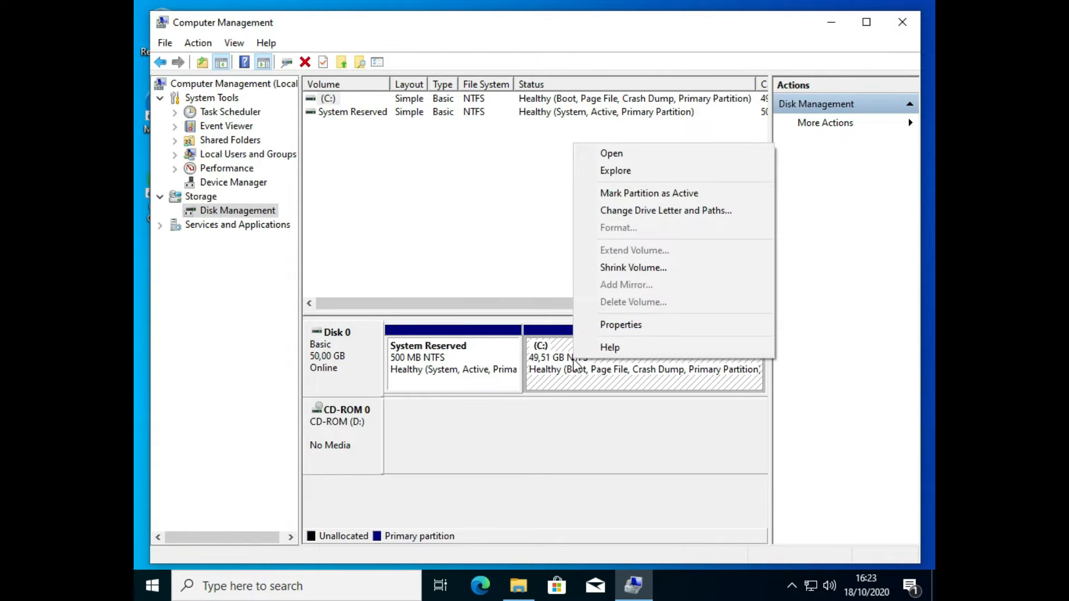
{"action": "left_click", "coordinate": [632, 268]}
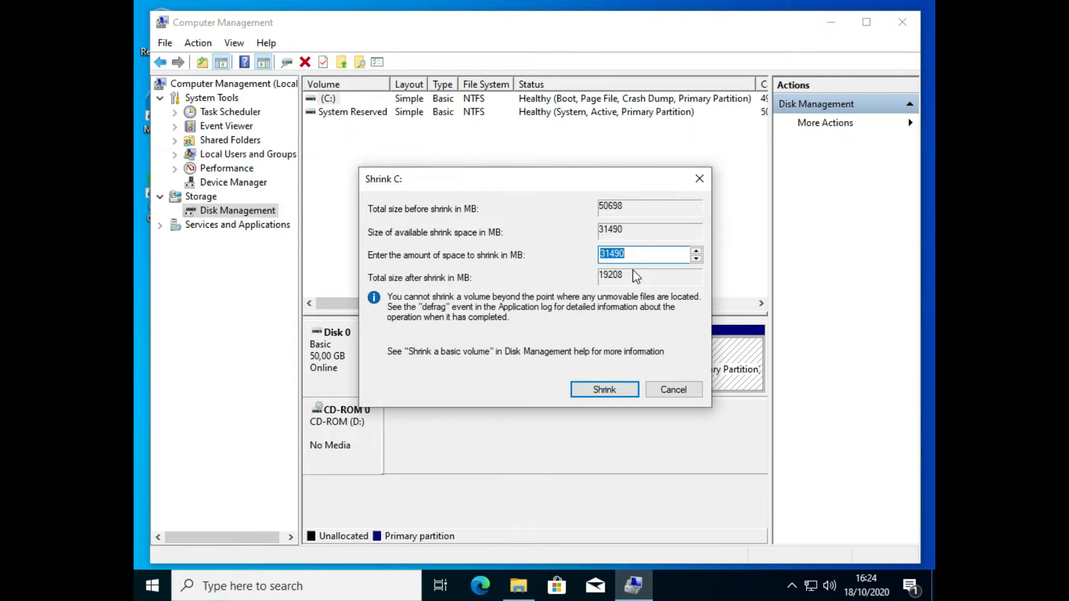
{"action": "left_click", "coordinate": [635, 254]}
{"action": "left_click", "coordinate": [634, 255]}
{"action": "double_click", "coordinate": [614, 254]}
{"action": "type", "text": "16000"}
{"action": "left_click", "coordinate": [611, 390]}
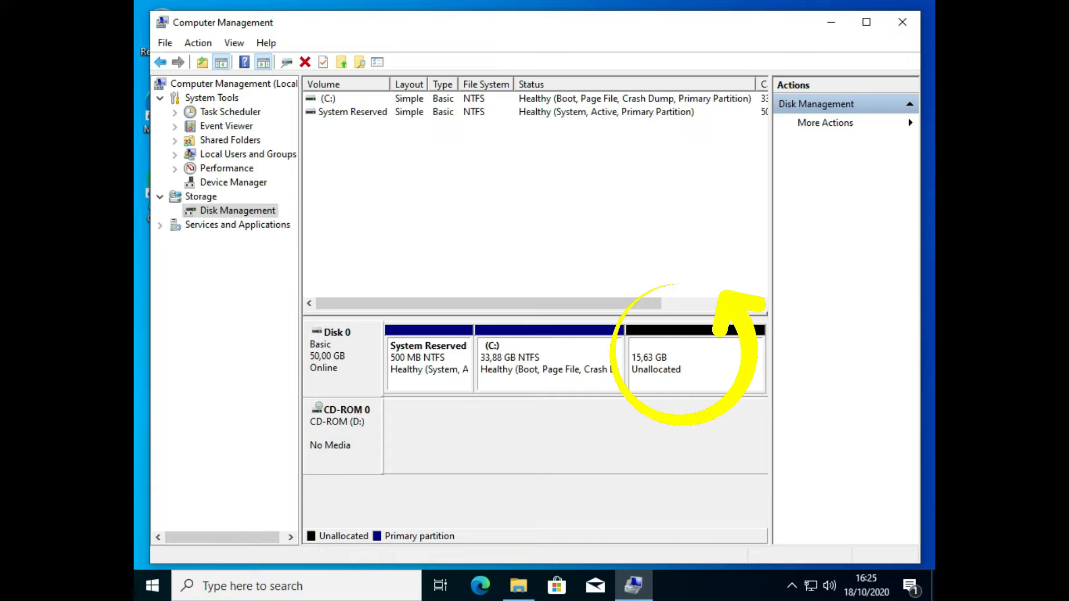
- Close the open Computer Management and File Explorer windows and restart the computer
{"action": "left_click", "coordinate": [899, 27]}
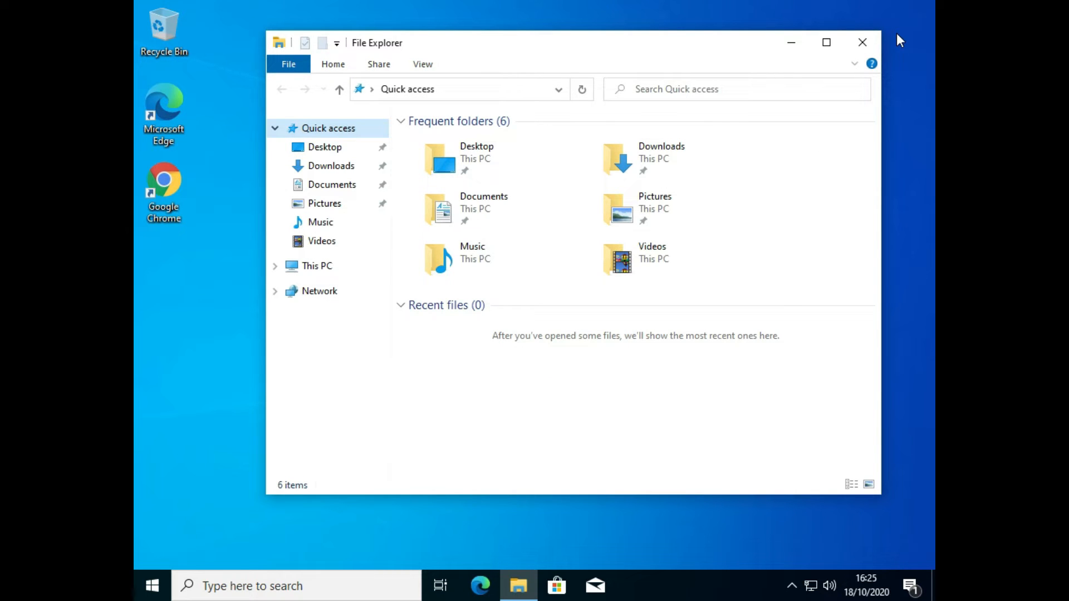
{"action": "left_click", "coordinate": [869, 45]}
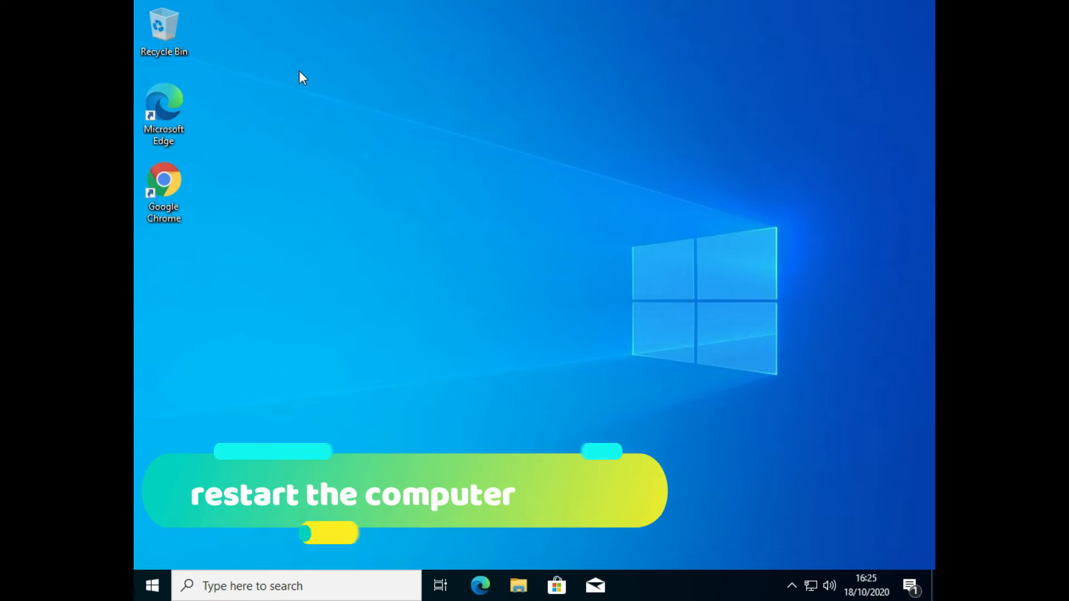
{"action": "left_click", "coordinate": [154, 587]}
{"action": "left_click", "coordinate": [156, 592]}
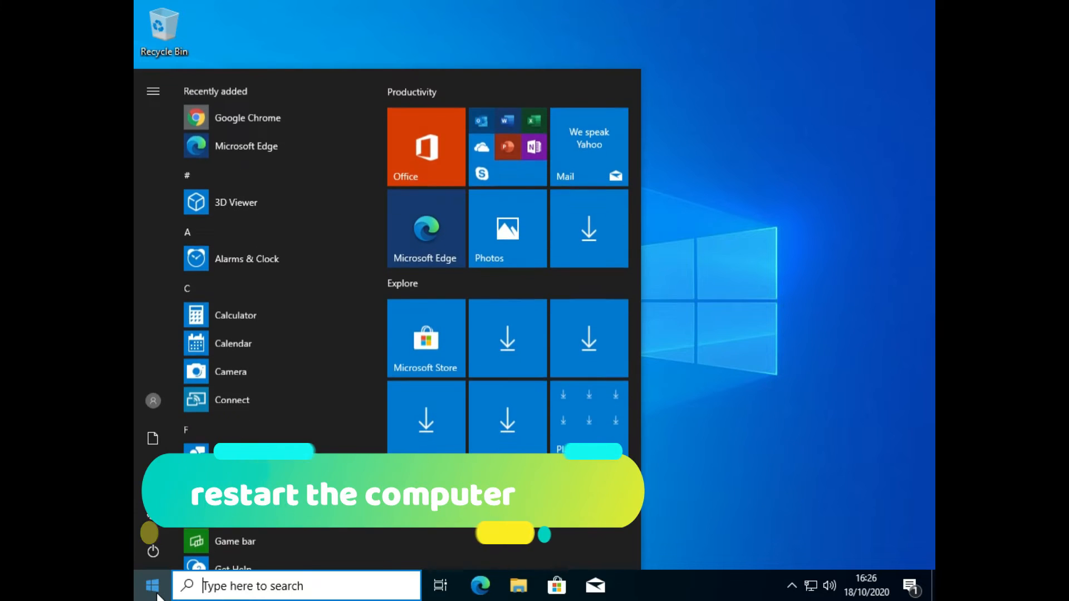
{"action": "left_click", "coordinate": [161, 547]}
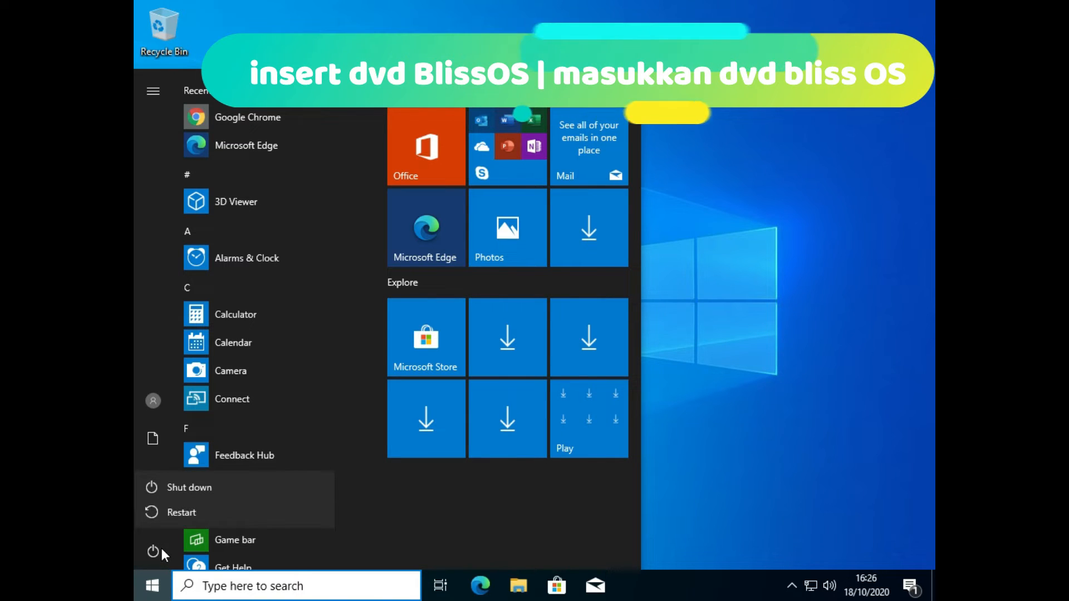
{"action": "left_click", "coordinate": [178, 511]}
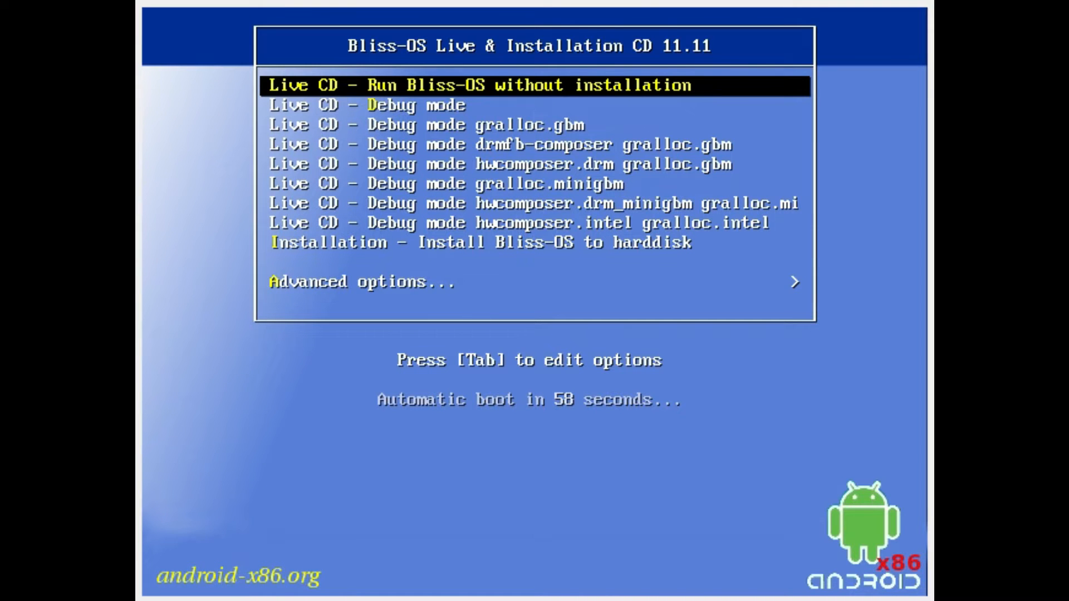
- Boot the Bliss-OS disc with the option to install Bliss-OS to harddisk
{"action": "key", "text": "Down"}
{"action": "key", "text": "Down"}
{"action": "key", "text": "Down"}
{"action": "key", "text": "Down"}
{"action": "key", "text": "Down"}
{"action": "key", "text": "Down"}
{"action": "key", "text": "Down"}
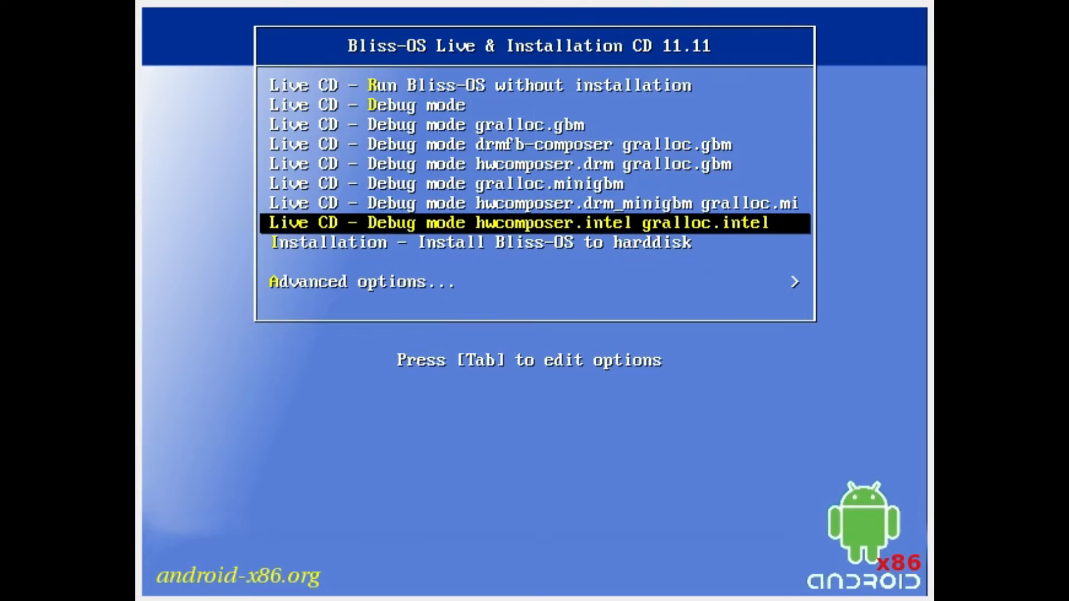
{"action": "key", "text": "Down"}
{"action": "key", "text": "Return"}
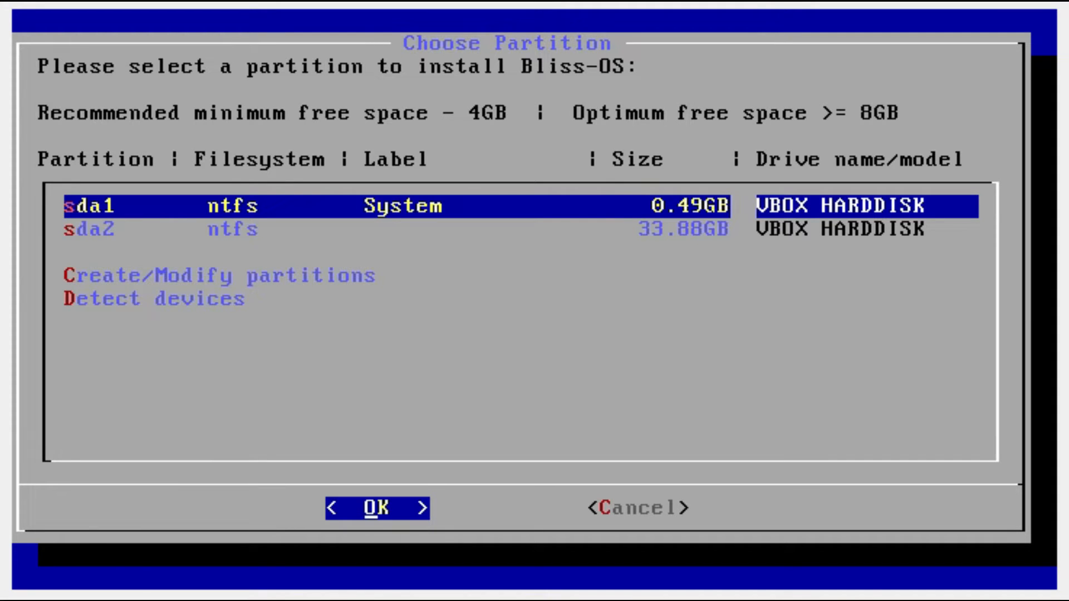
- Open the installer's Create/Modify partitions tool instead of choosing an existing partition
{"action": "key", "text": "Down"}
{"action": "key", "text": "Down"}
{"action": "key", "text": "Down"}
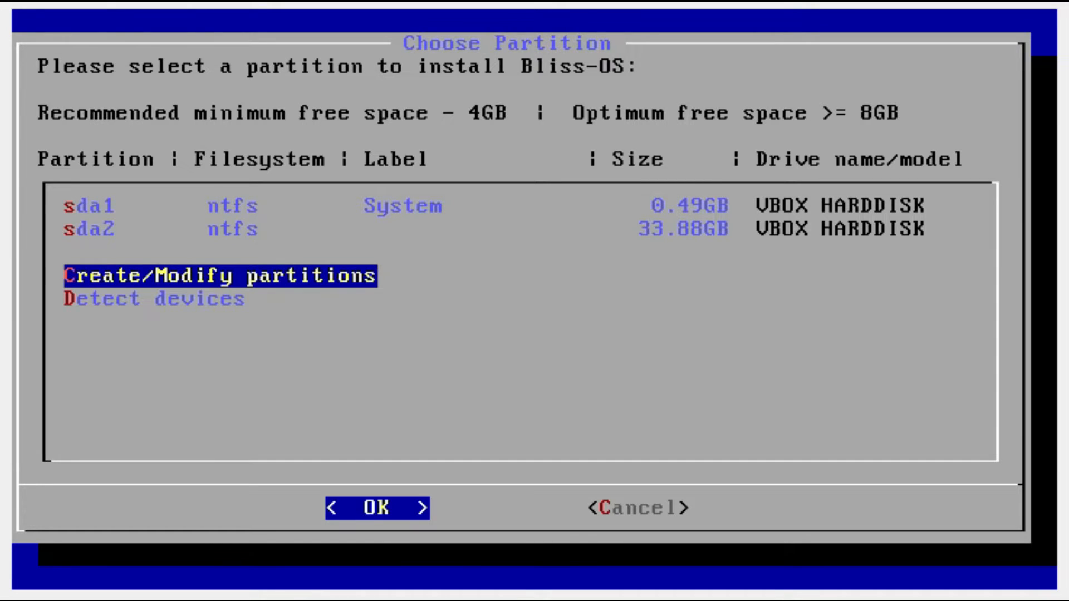
{"action": "key", "text": "Return"}
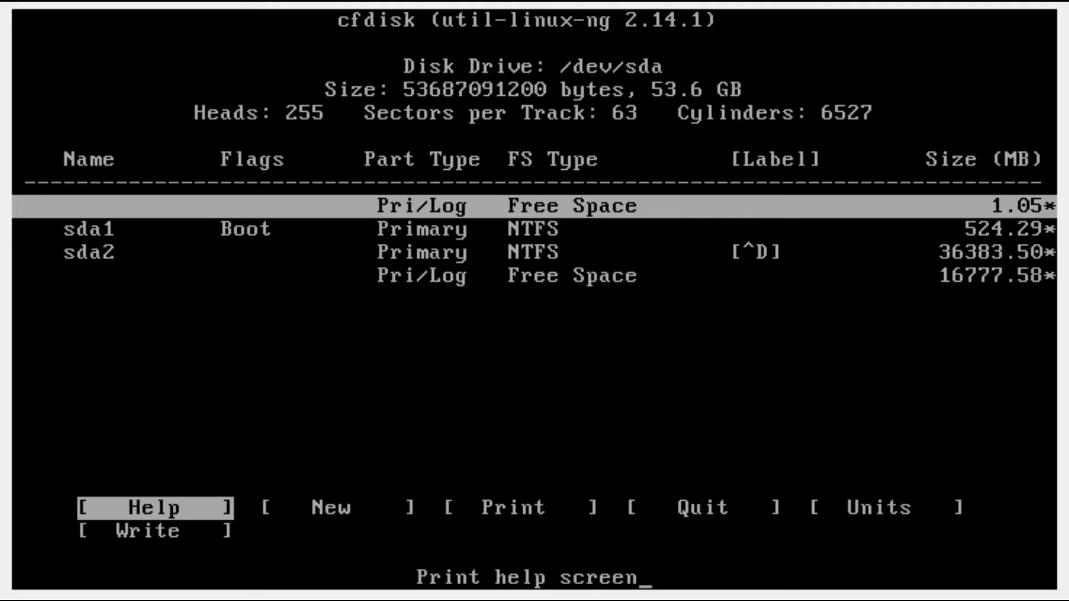
- Create a primary partition of 16777.58 MB in the large free space after sda2 and flag it bootable
{"action": "key", "text": "Down"}
{"action": "key", "text": "Down"}
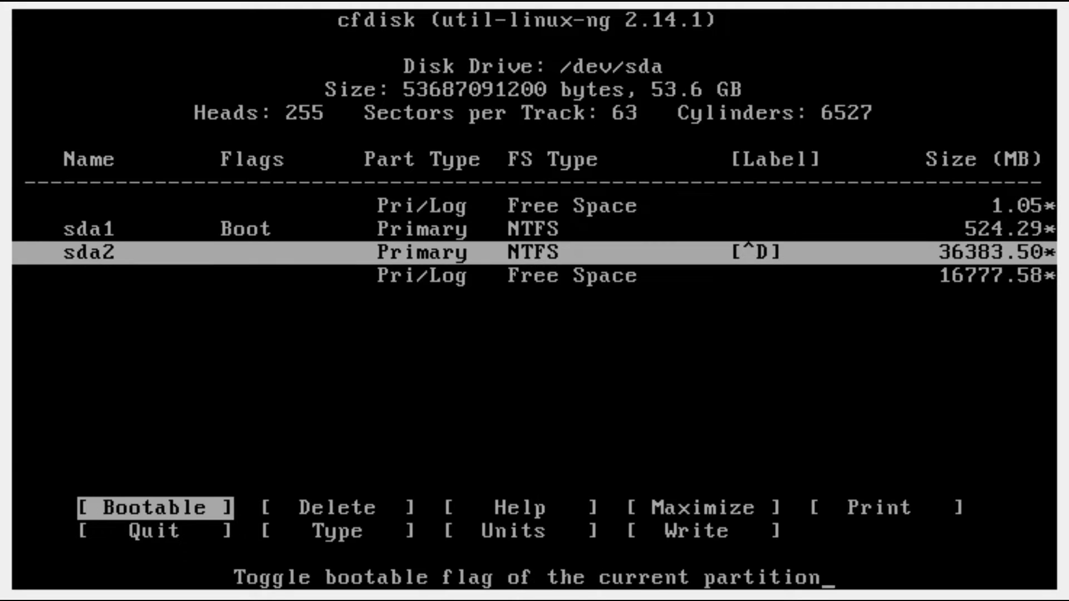
{"action": "key", "text": "Down"}
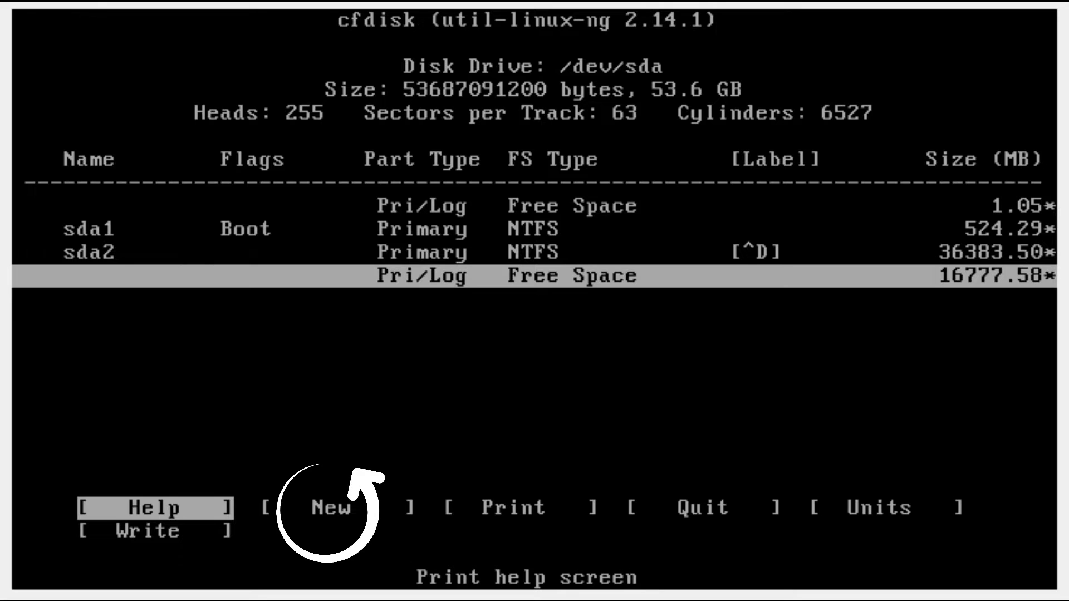
{"action": "key", "text": "Right"}
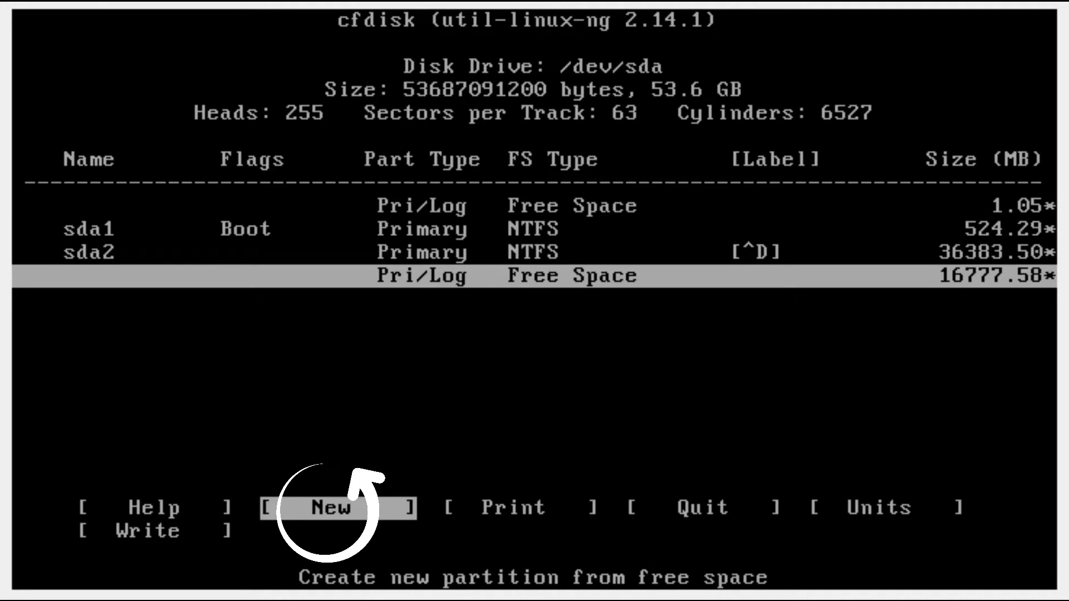
{"action": "key", "text": "Return"}
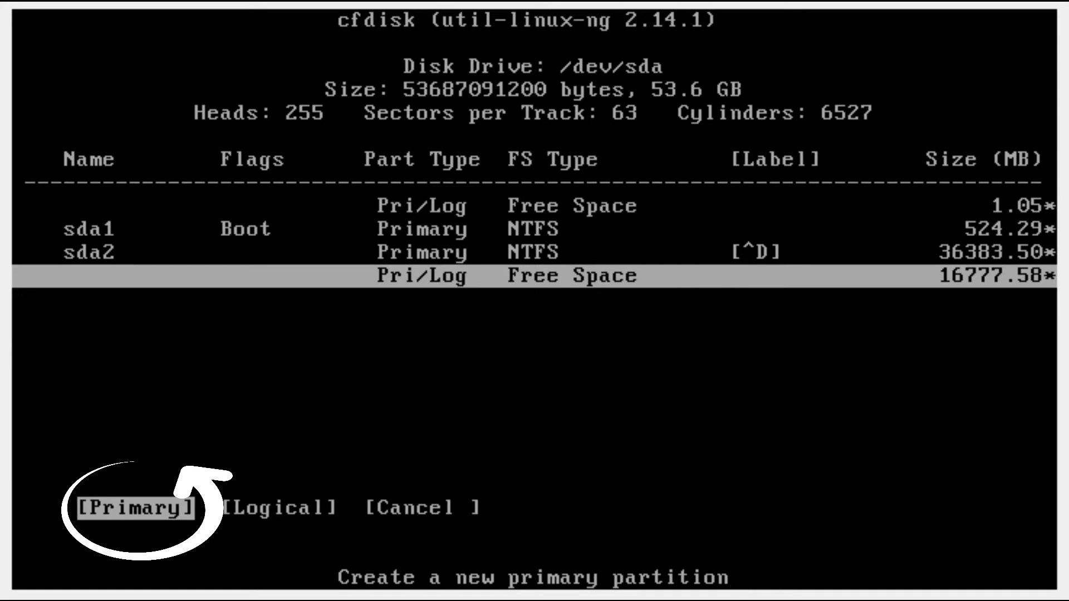
{"action": "key", "text": "Return"}
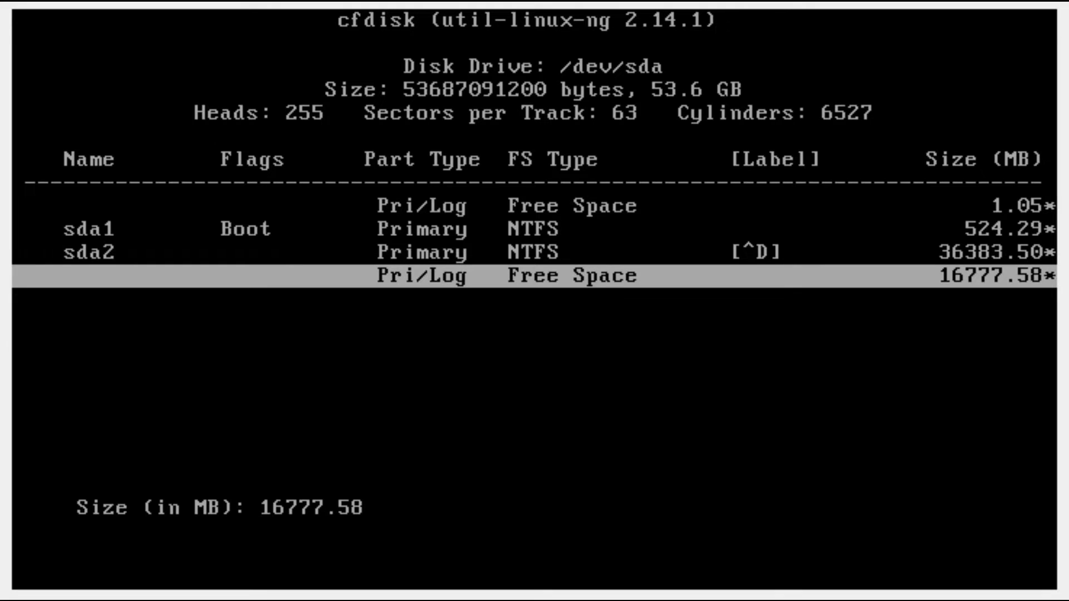
{"action": "key", "text": "Return"}
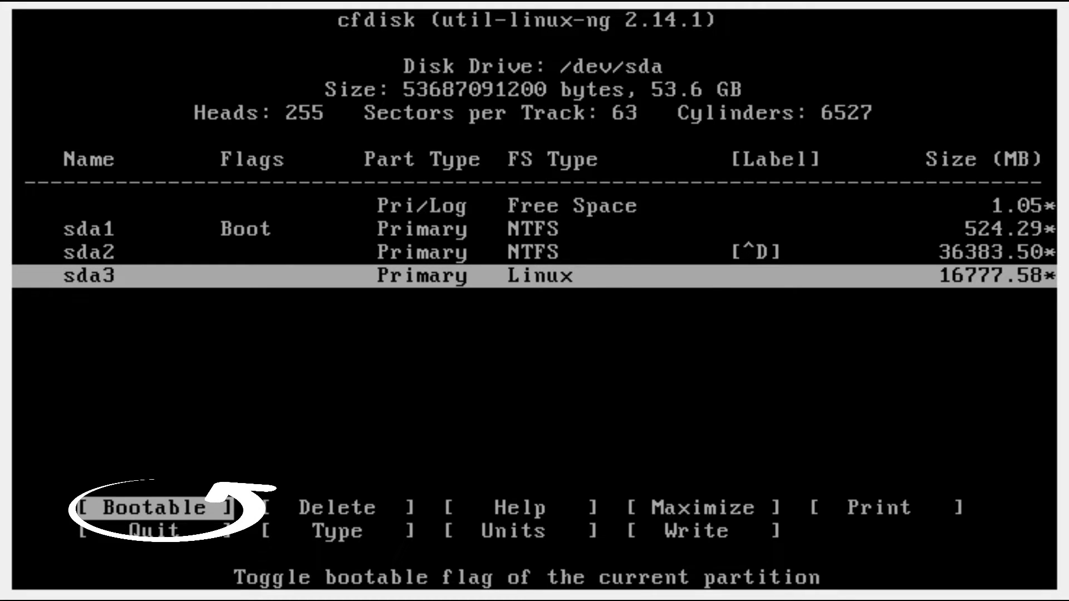
{"action": "key", "text": "Return"}
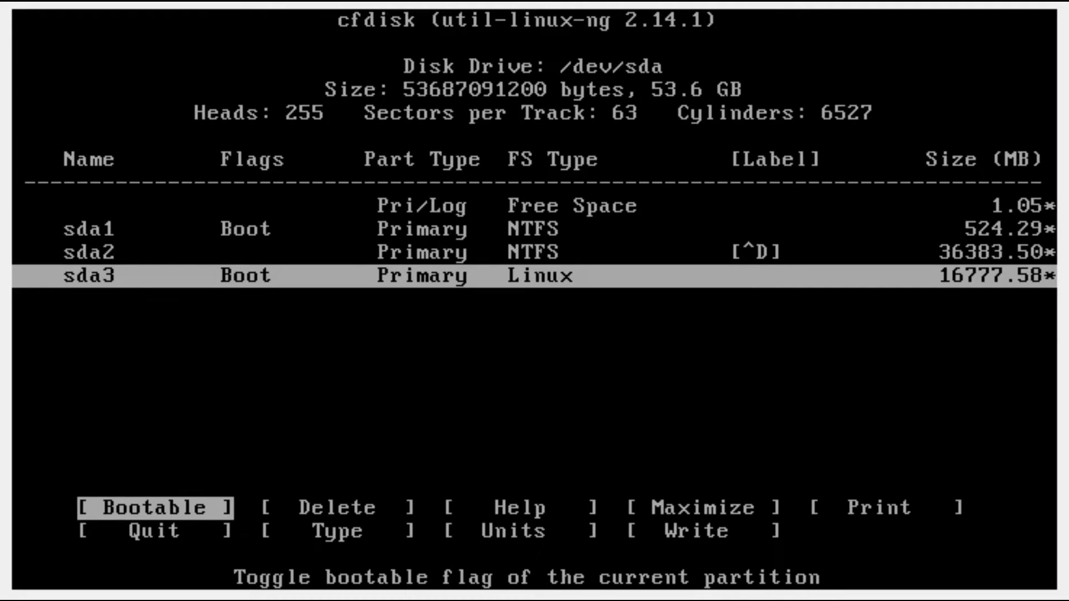
- Write the partition table to disk, answering the confirmation with yes
{"action": "key", "text": "Right"}
{"action": "key", "text": "Right"}
{"action": "key", "text": "Right"}
{"action": "key", "text": "Right"}
{"action": "key", "text": "Right"}
{"action": "key", "text": "Right"}
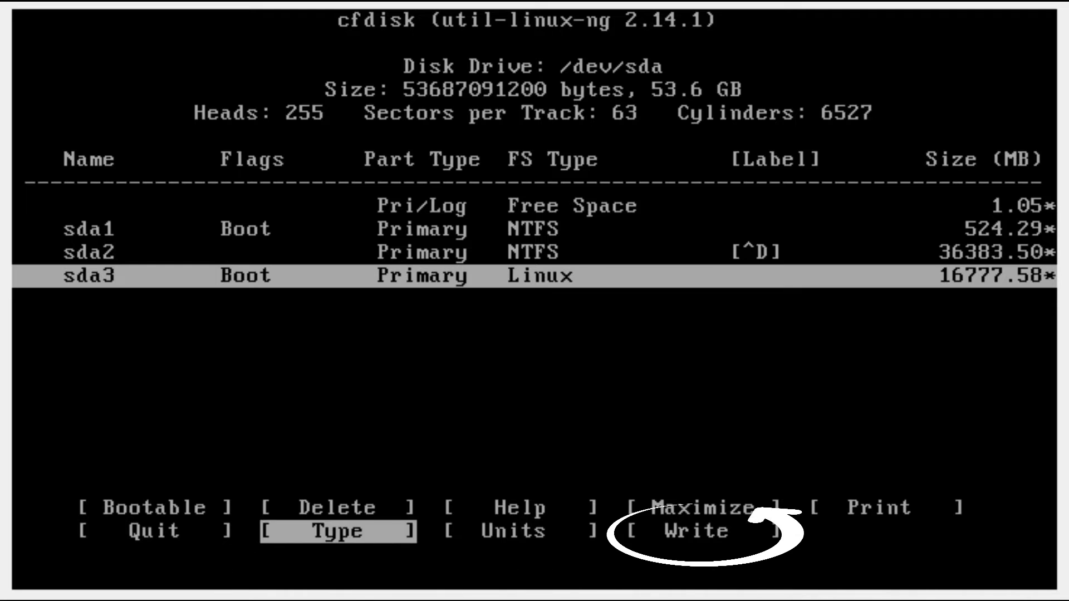
{"action": "key", "text": "Right"}
{"action": "key", "text": "Right"}
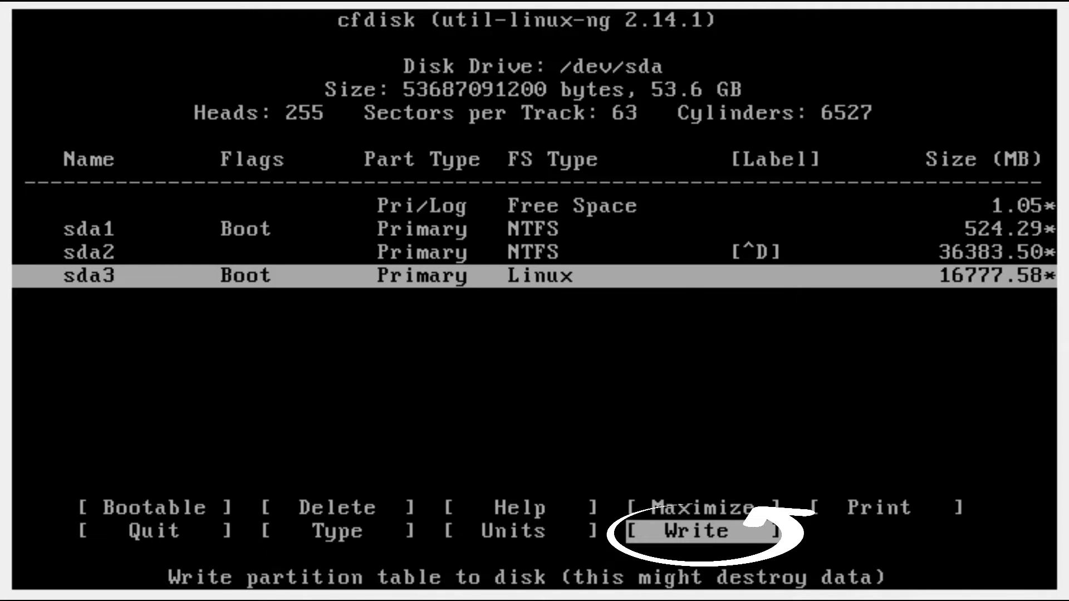
{"action": "key", "text": "Return"}
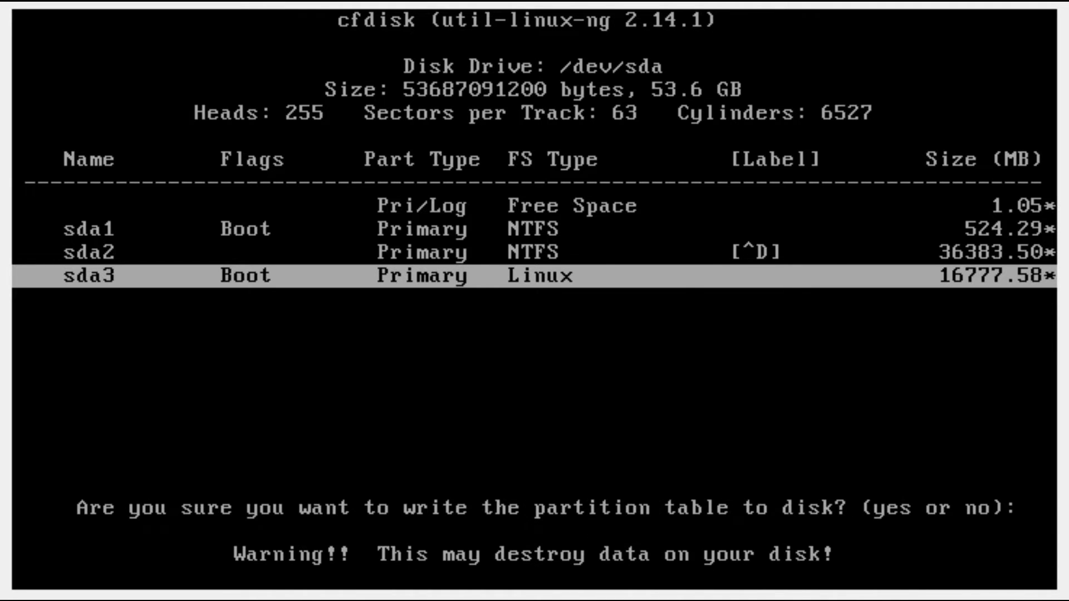
{"action": "type", "text": "ye"}
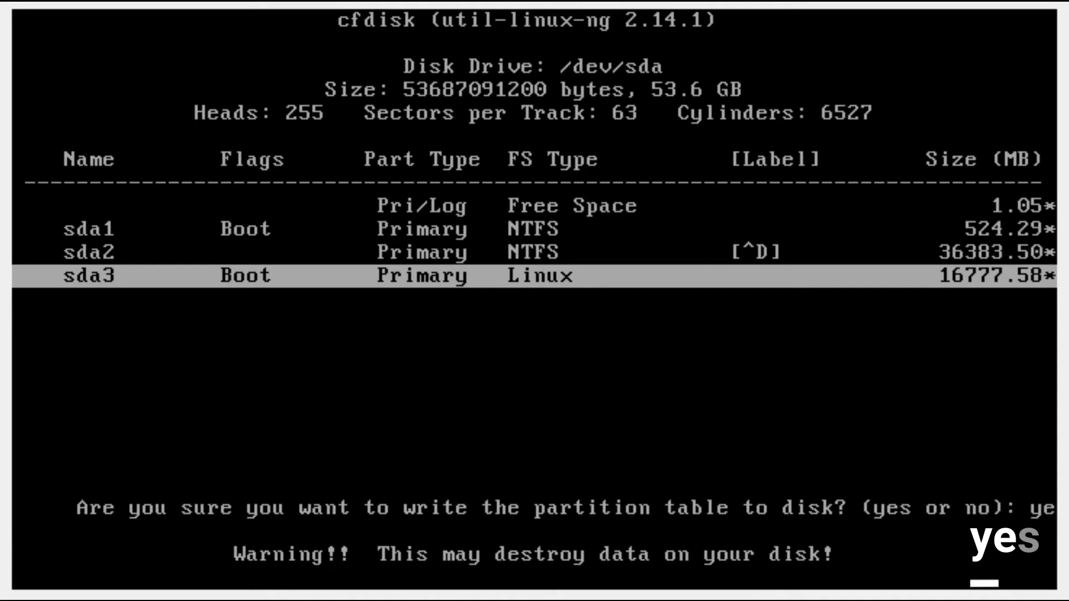
{"action": "type", "text": "s"}
{"action": "key", "text": "Return"}
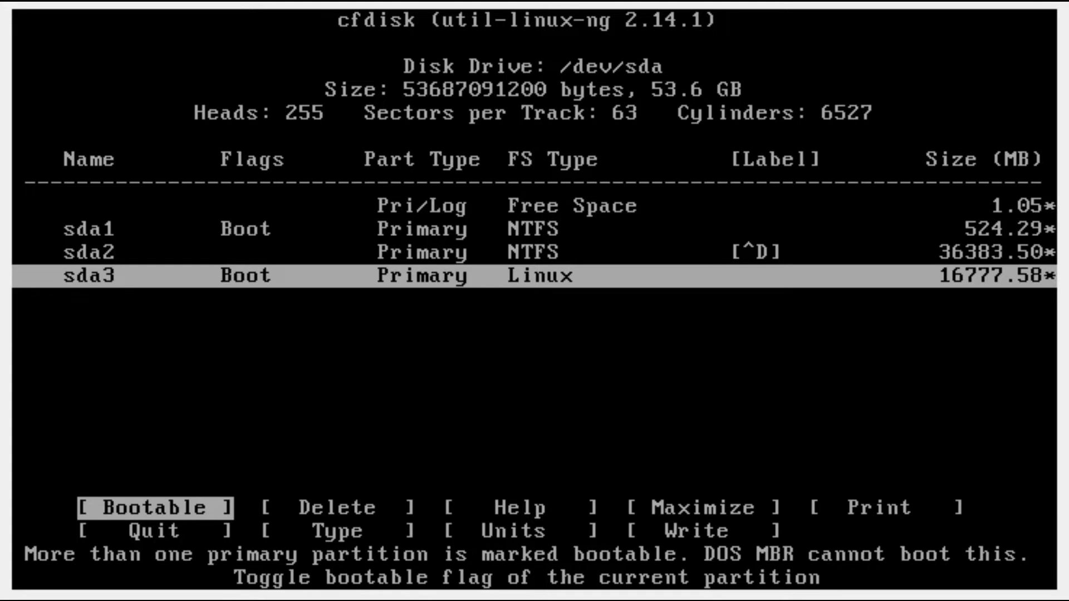
- Quit cfdisk and return to the installer's partition selection
{"action": "key", "text": "Right"}
{"action": "key", "text": "Right"}
{"action": "key", "text": "Right"}
{"action": "key", "text": "Right"}
{"action": "key", "text": "Right"}
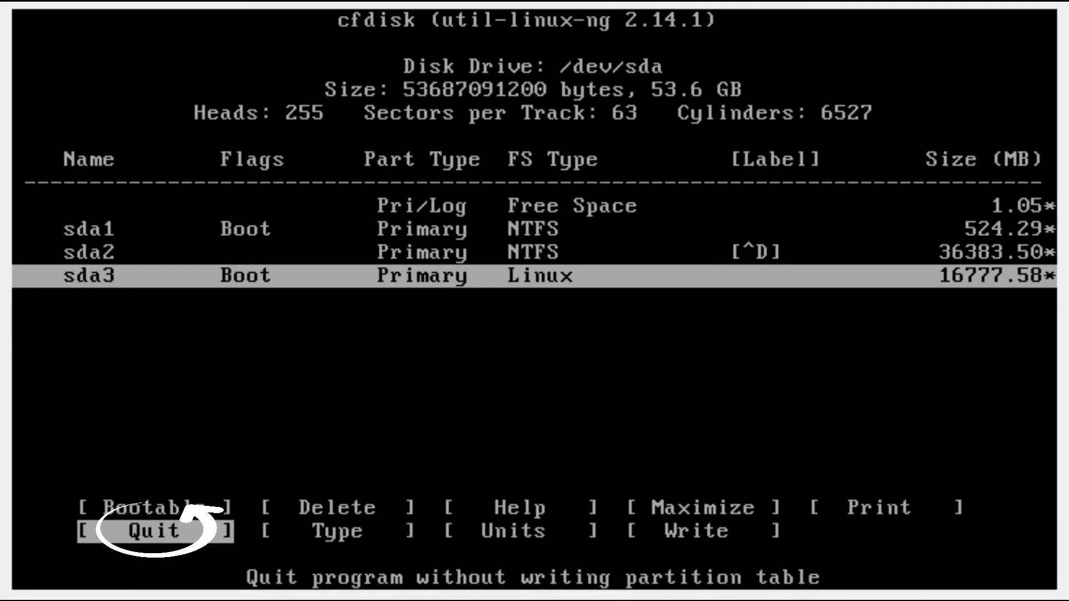
{"action": "key", "text": "Return"}
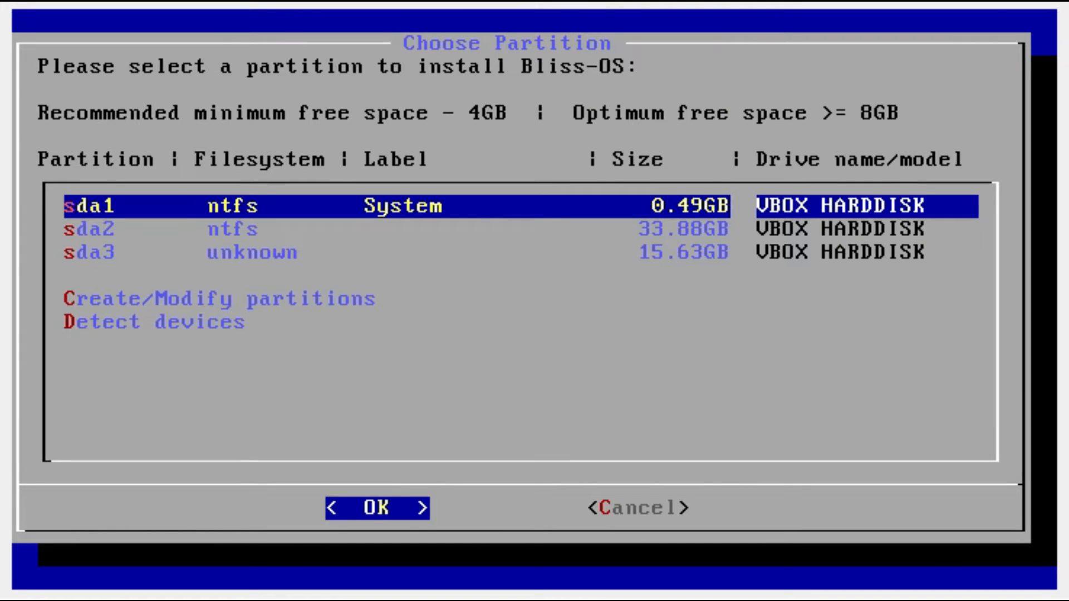
- Choose sda3 as the Bliss-OS install partition and format it as ext4, confirming the data loss
{"action": "key", "text": "Down"}
{"action": "key", "text": "Down"}
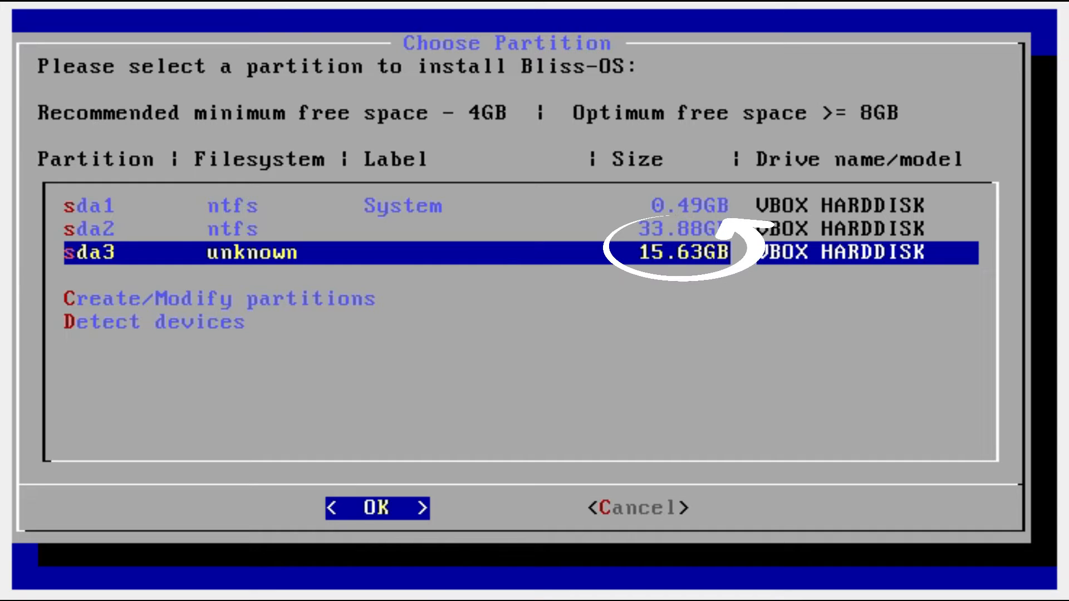
{"action": "key", "text": "Return"}
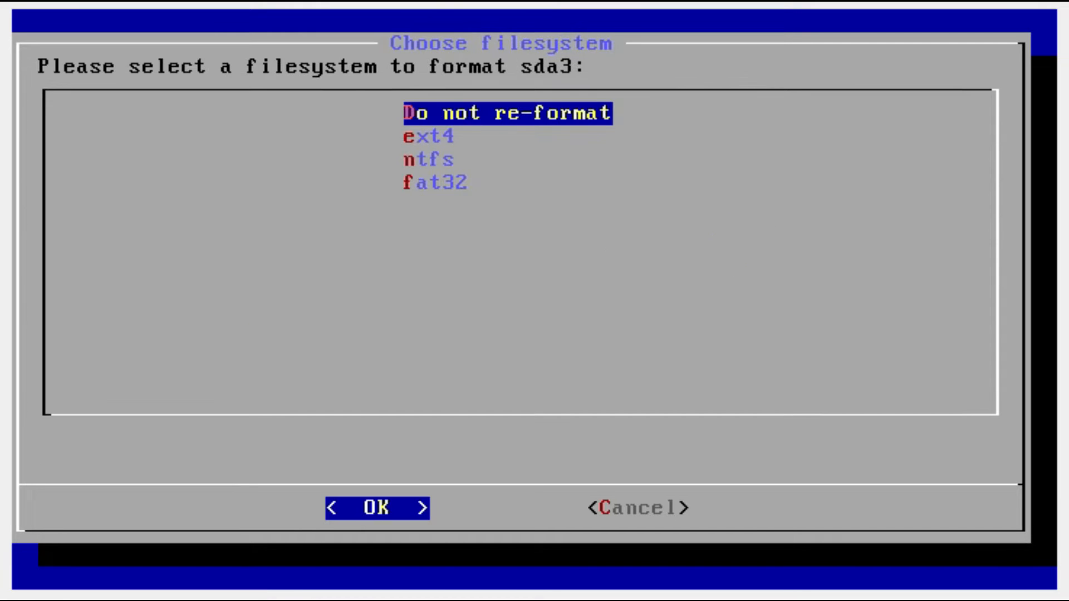
{"action": "key", "text": "Down"}
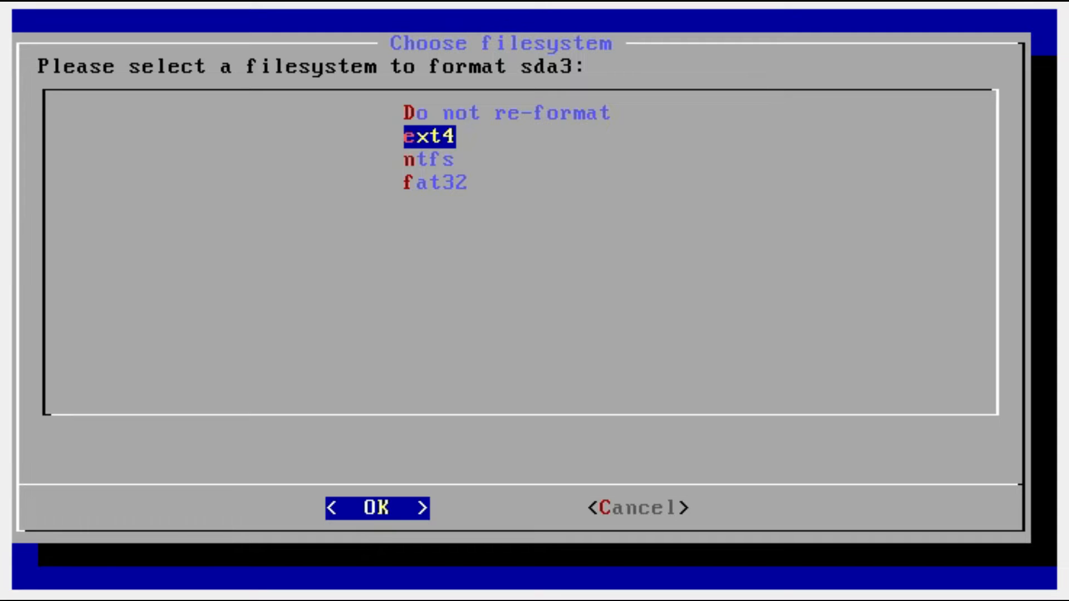
{"action": "key", "text": "Return"}
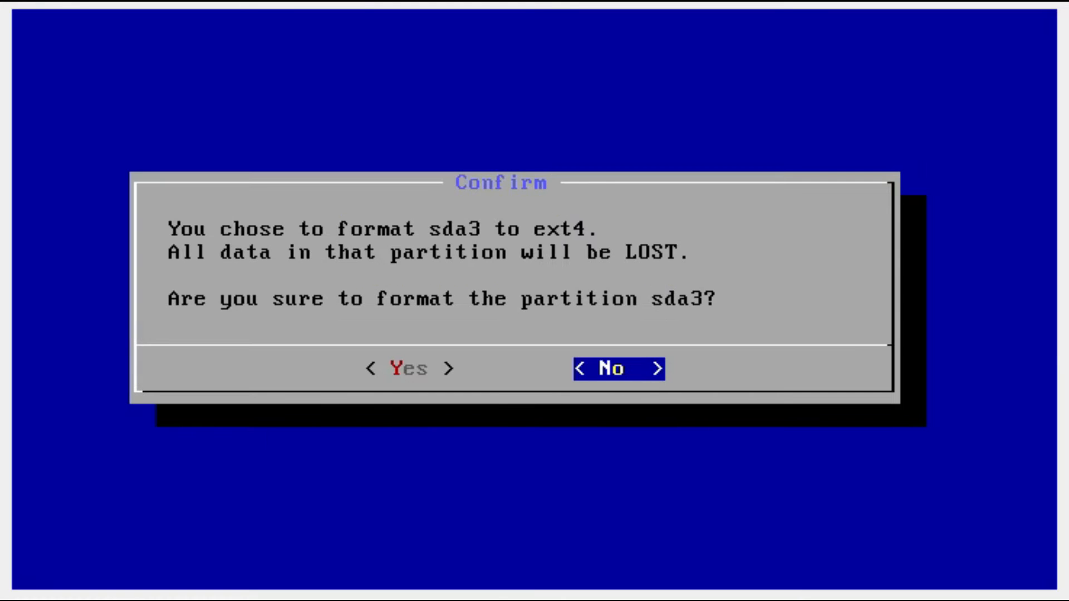
{"action": "key", "text": "Left"}
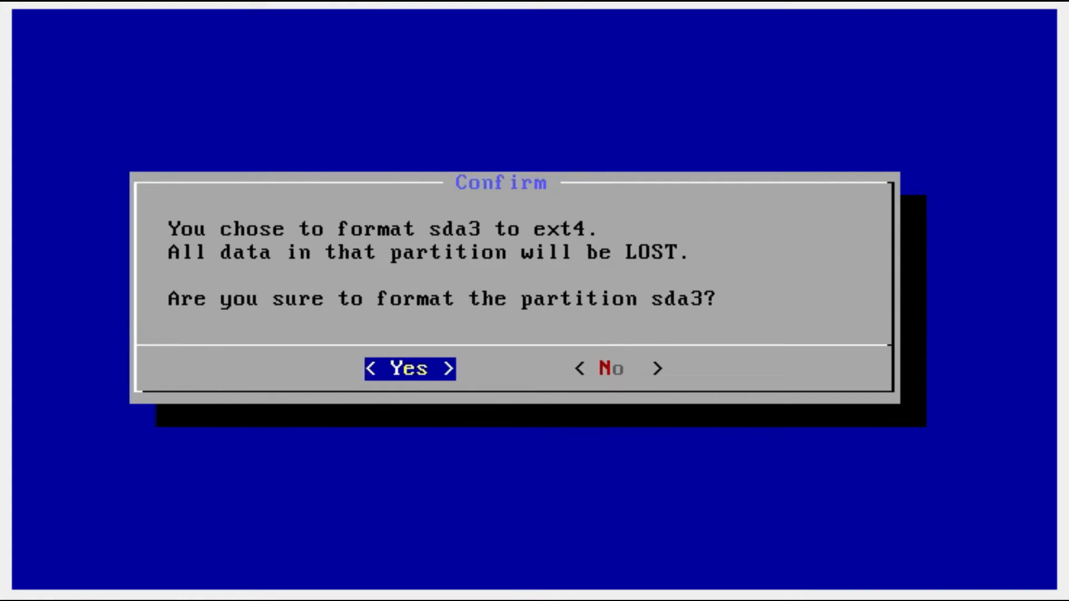
{"action": "key", "text": "Return"}
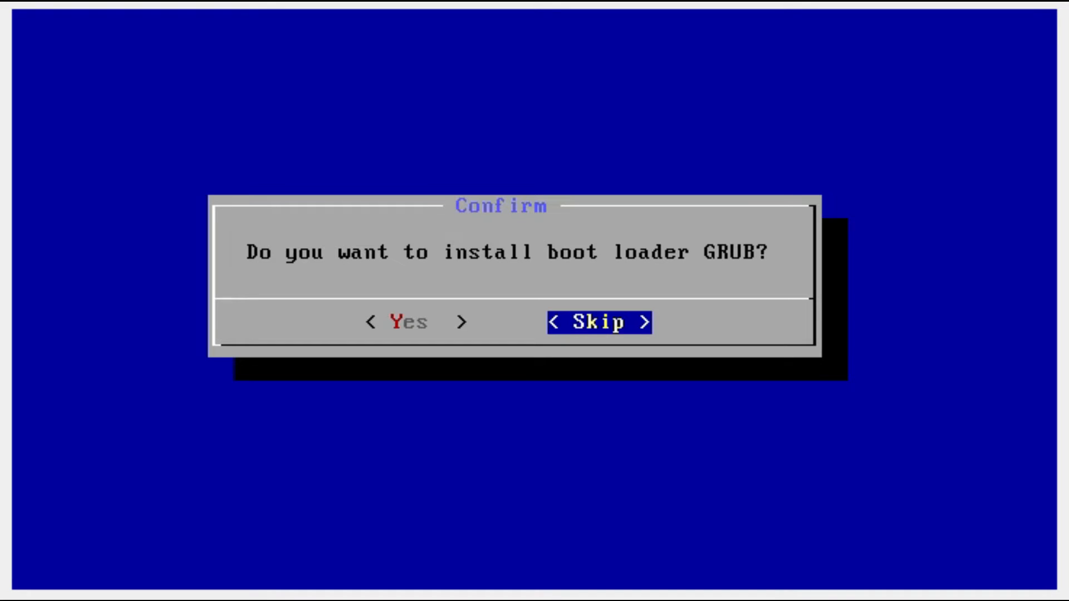
- Install the GRUB boot loader and create a boot item for Windows
{"action": "key", "text": "Left"}
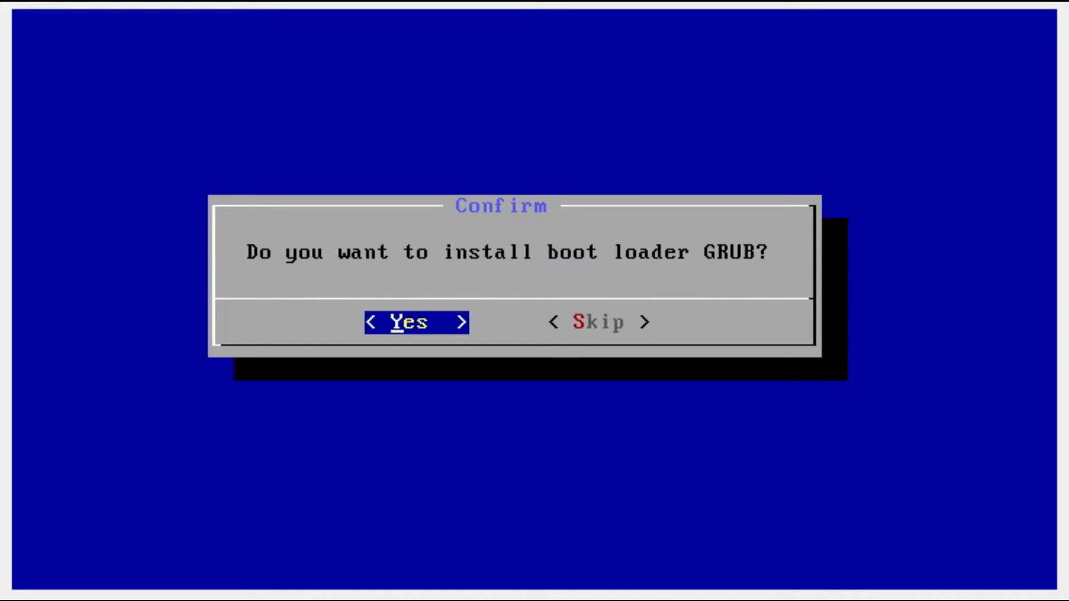
{"action": "key", "text": "Return"}
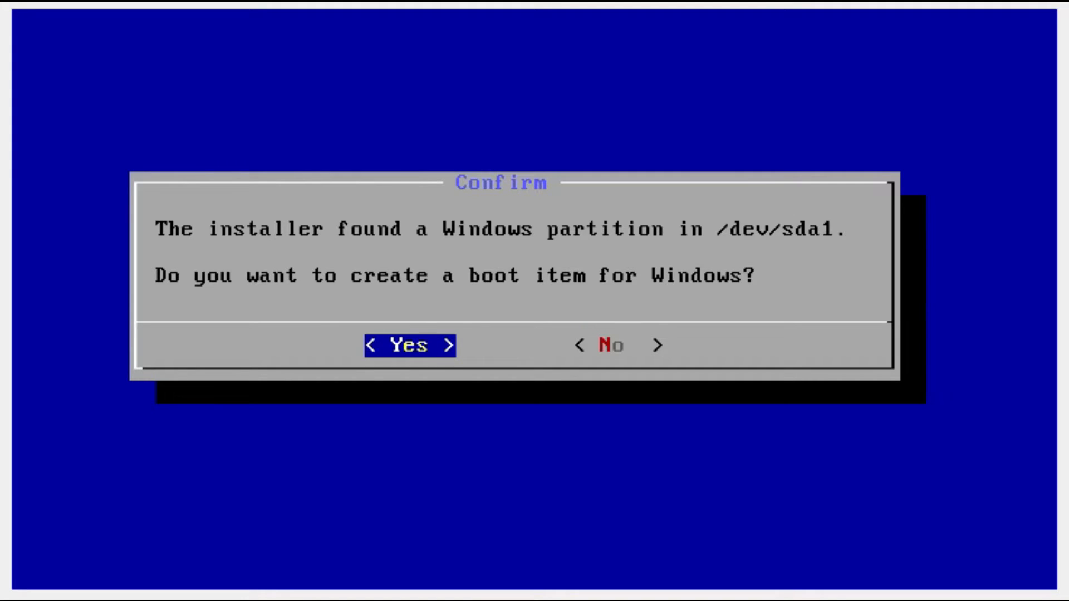
{"action": "key", "text": "Return"}
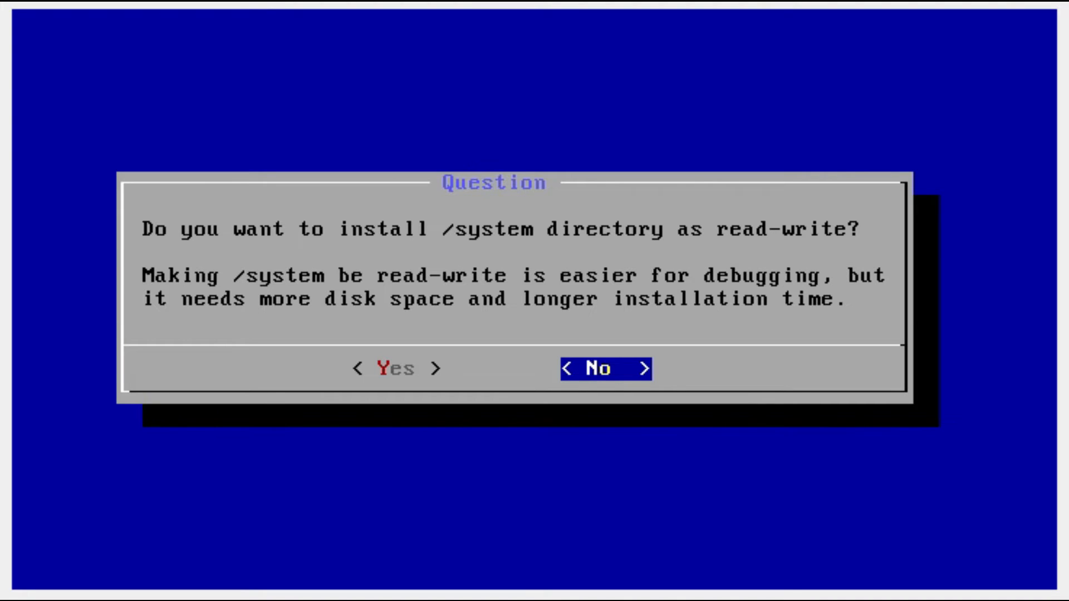
- Install the /system directory as read-write and reboot once the installation finishes
{"action": "key", "text": "Left"}
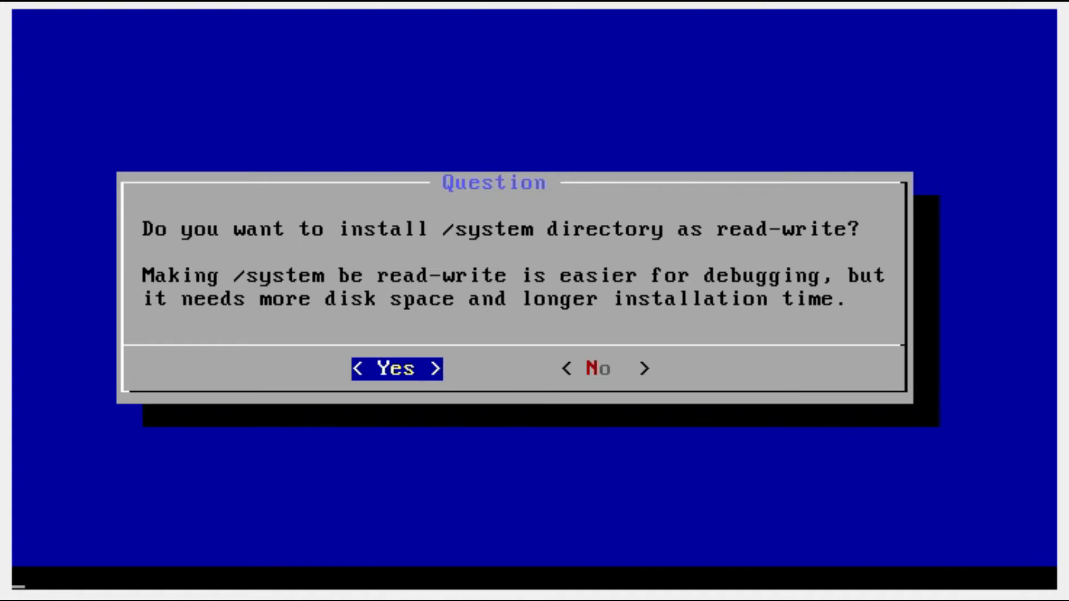
{"action": "key", "text": "Return"}
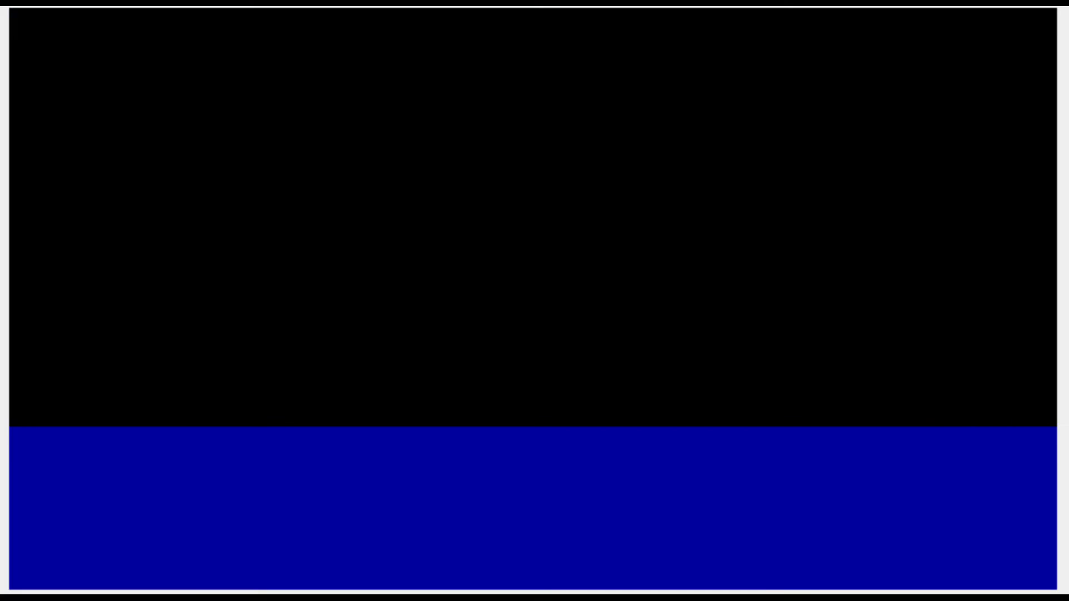
{"action": "key", "text": "Down"}
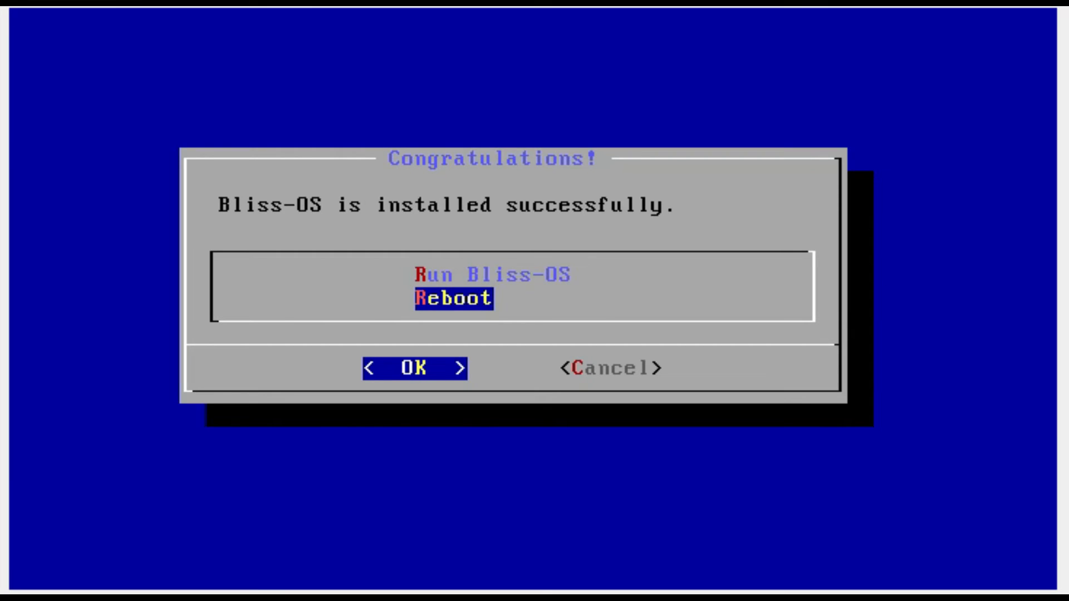
{"action": "key", "text": "Return"}
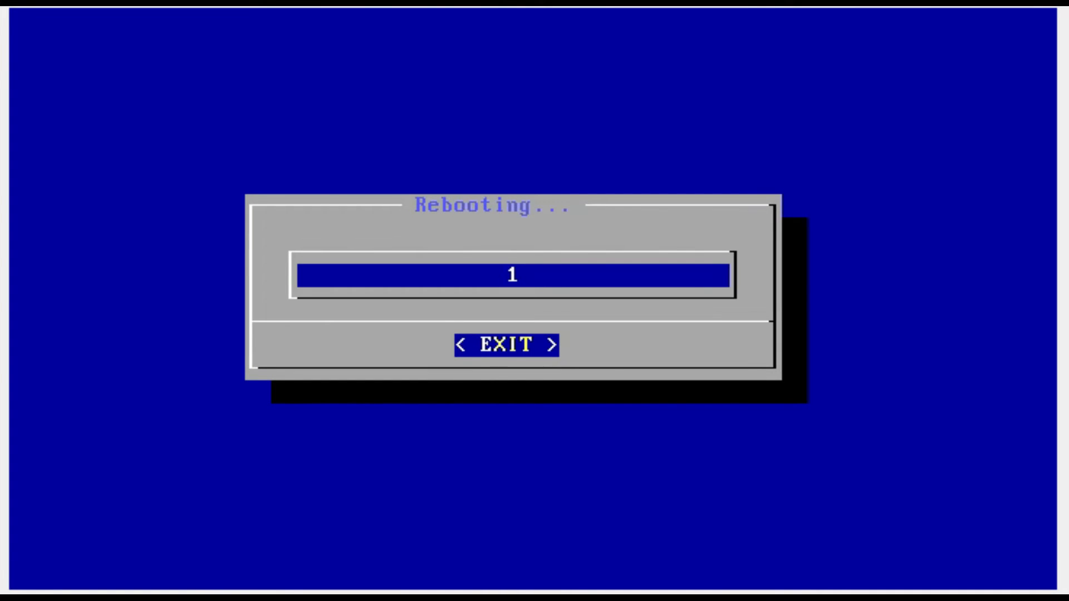